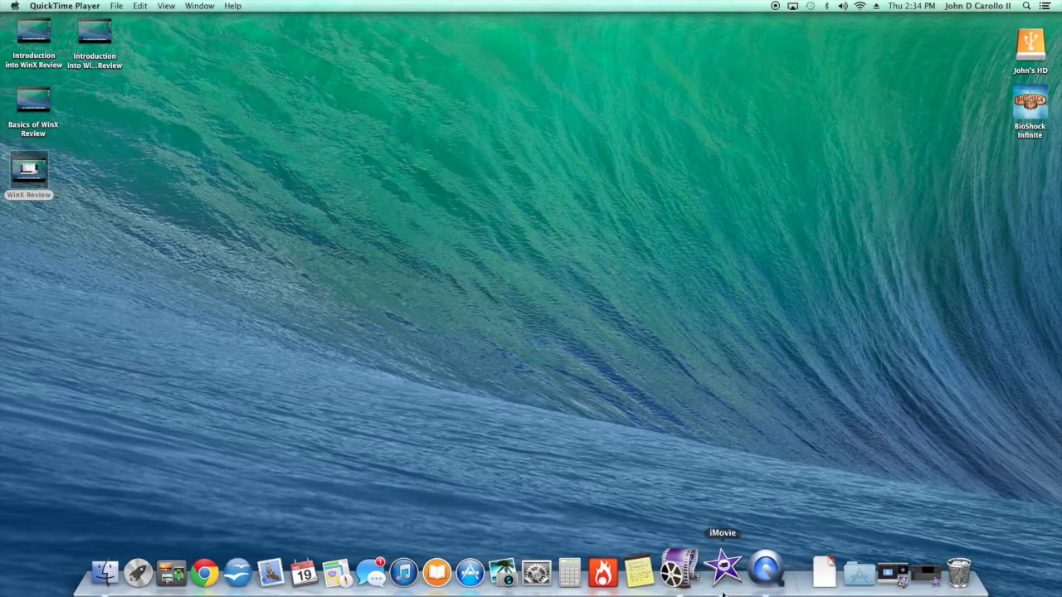
# Minimize the WinX converter window and return to iMovie's empty WinX HD Video Converter Review event.
pyautogui.click(680, 572)
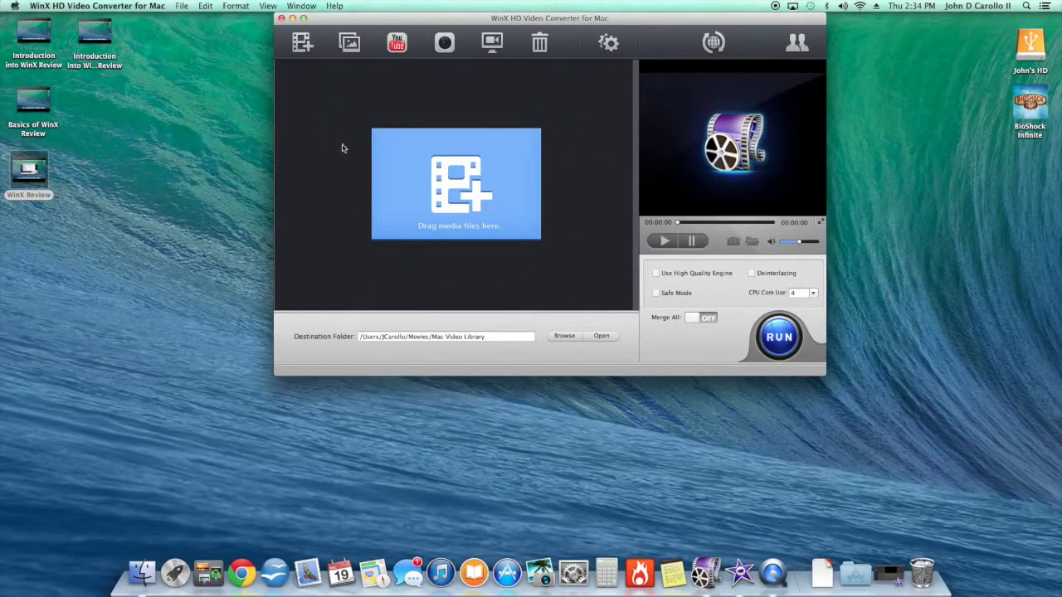
pyautogui.click(291, 18)
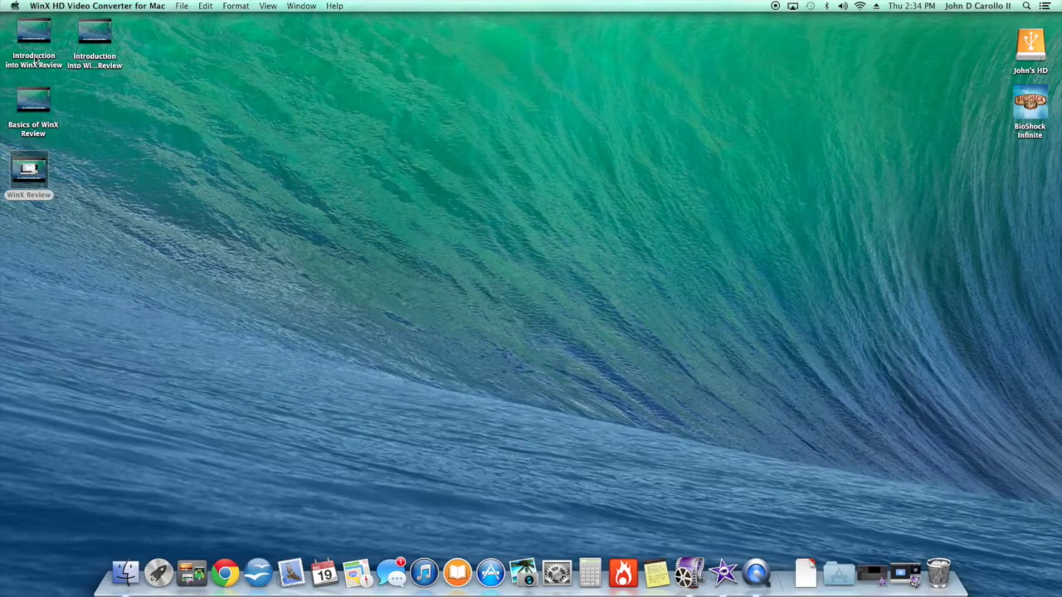
pyautogui.click(871, 572)
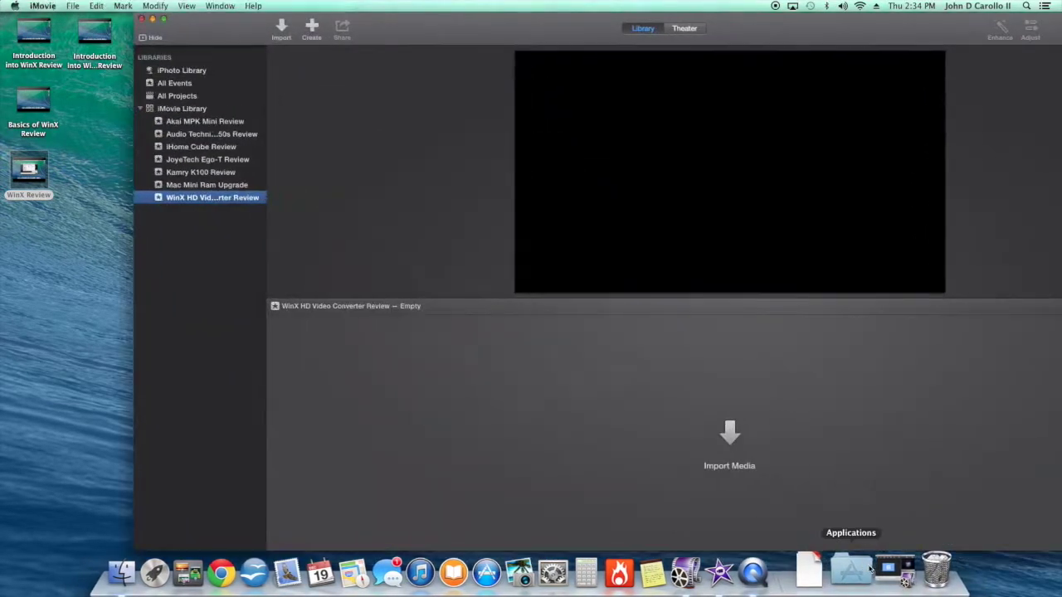
# Import the Introduction into WinX Review desktop recording into the review event, then enlarge and shift iMovie.
pyautogui.moveTo(19, 43); pyautogui.dragTo(214, 198)
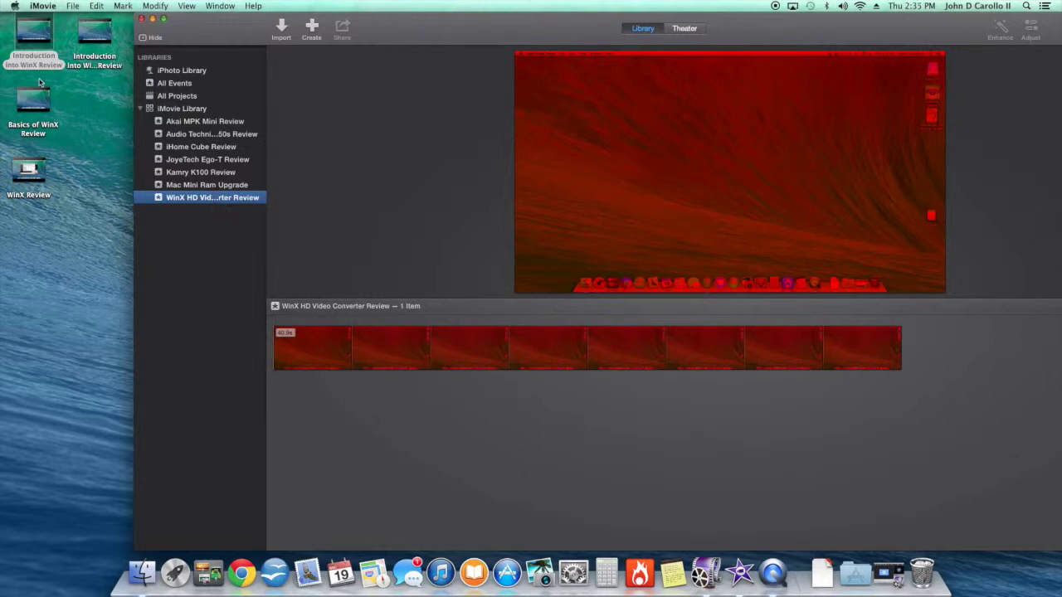
pyautogui.doubleClick(204, 30)
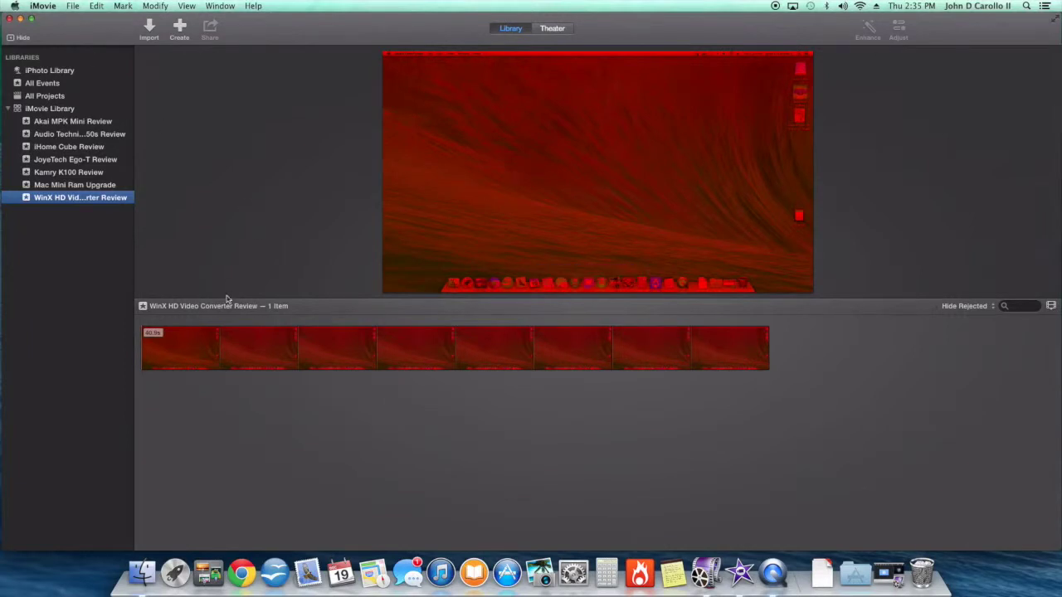
pyautogui.moveTo(190, 45); pyautogui.dragTo(339, 44)
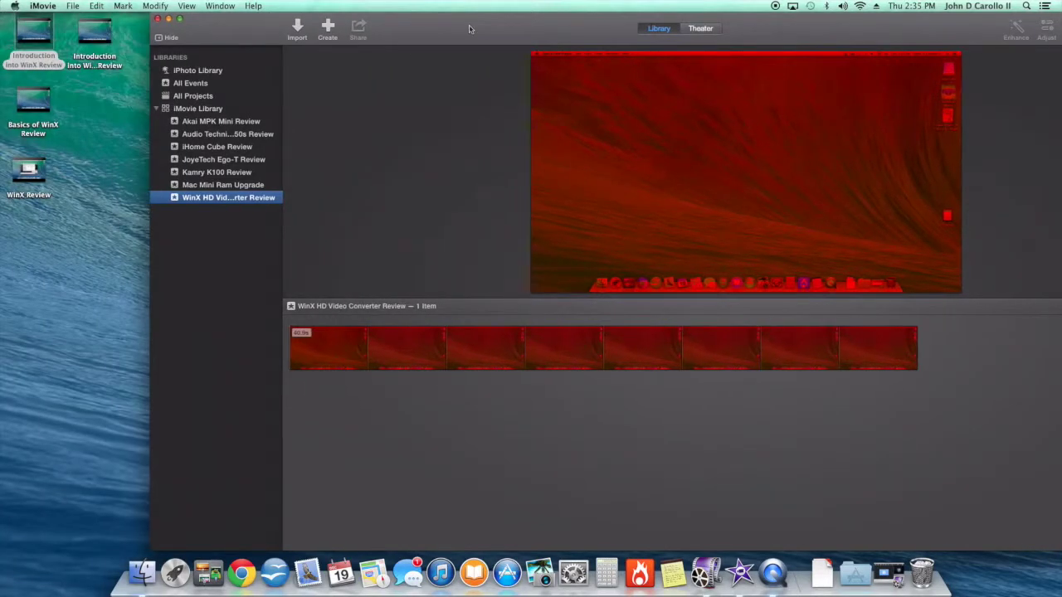
pyautogui.moveTo(839, 109)
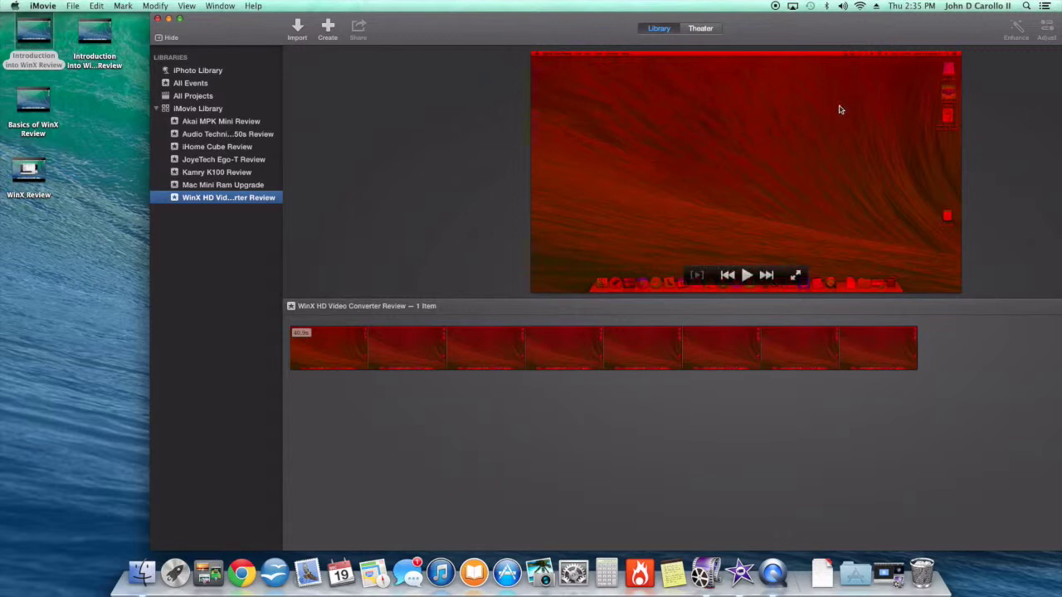
pyautogui.click(45, 344)
# In a new Finder window, browse to Users > home > Movies > Mac Video Library and select the mp4.
pyautogui.press('super+n')
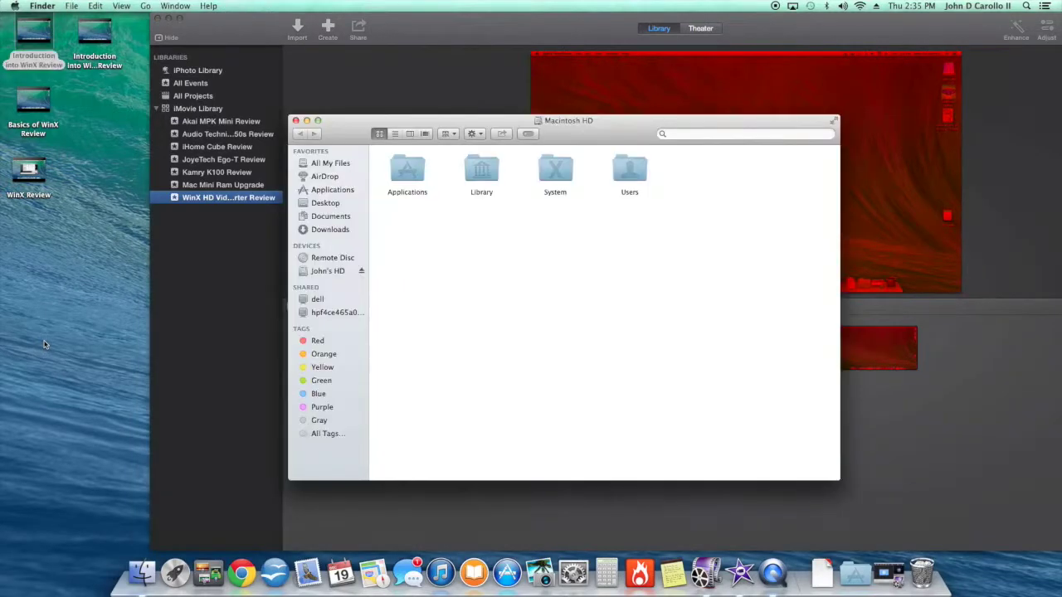
pyautogui.doubleClick(629, 171)
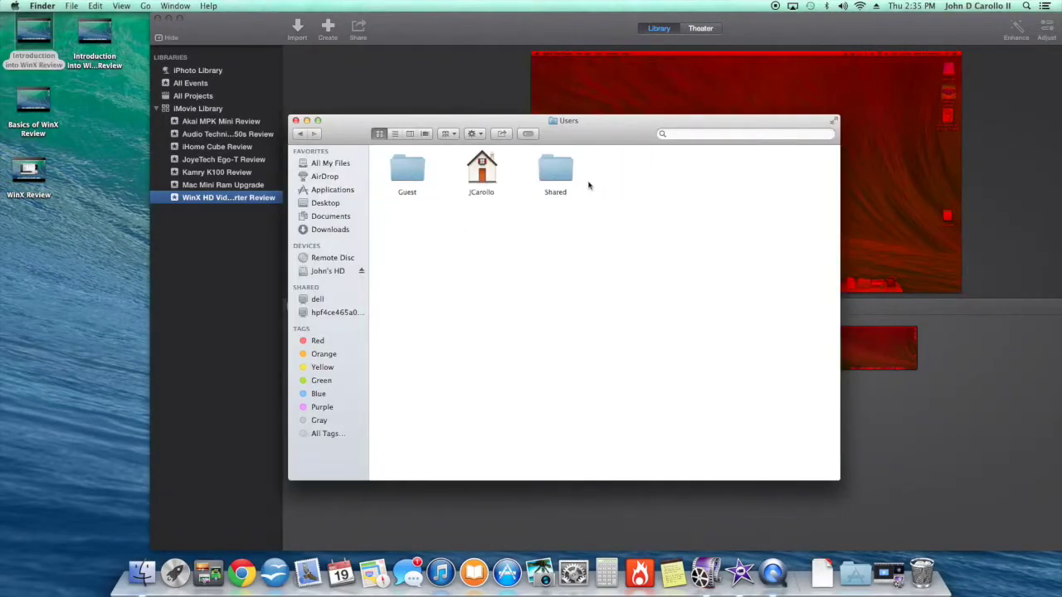
pyautogui.doubleClick(491, 175)
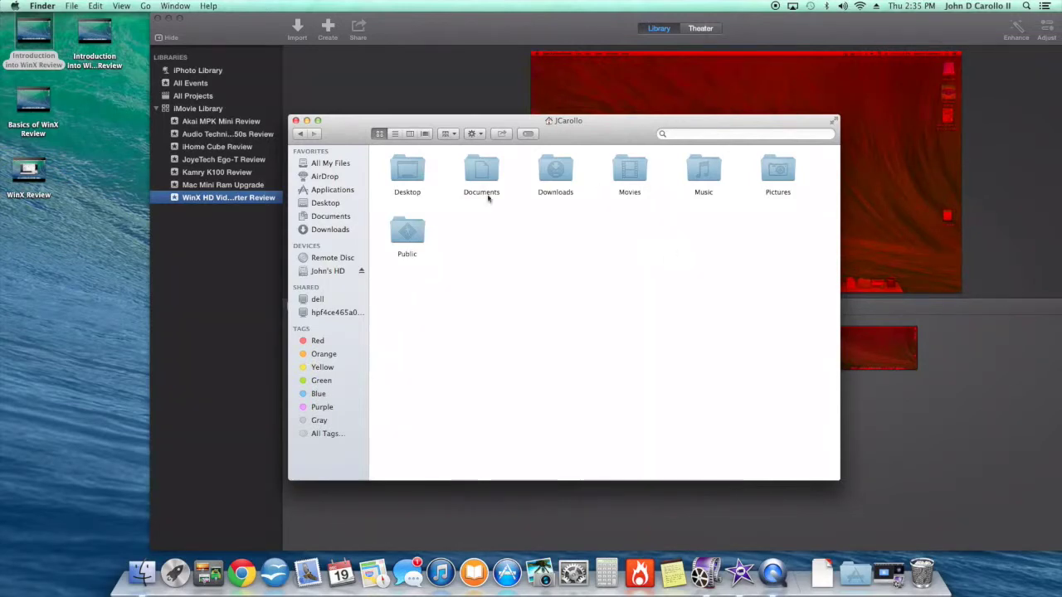
pyautogui.doubleClick(639, 176)
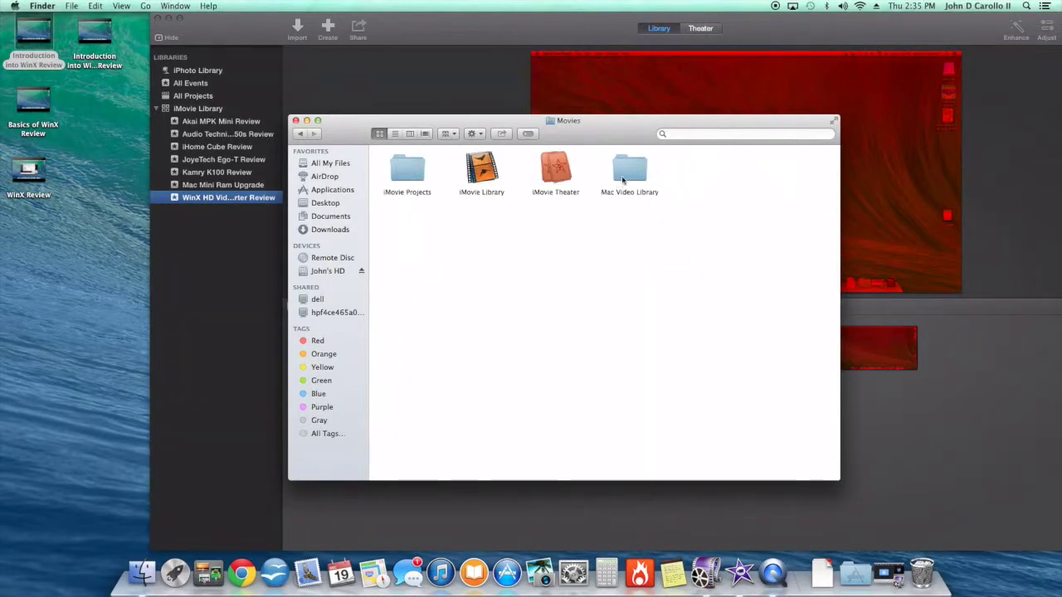
pyautogui.doubleClick(626, 180)
pyautogui.click(406, 170)
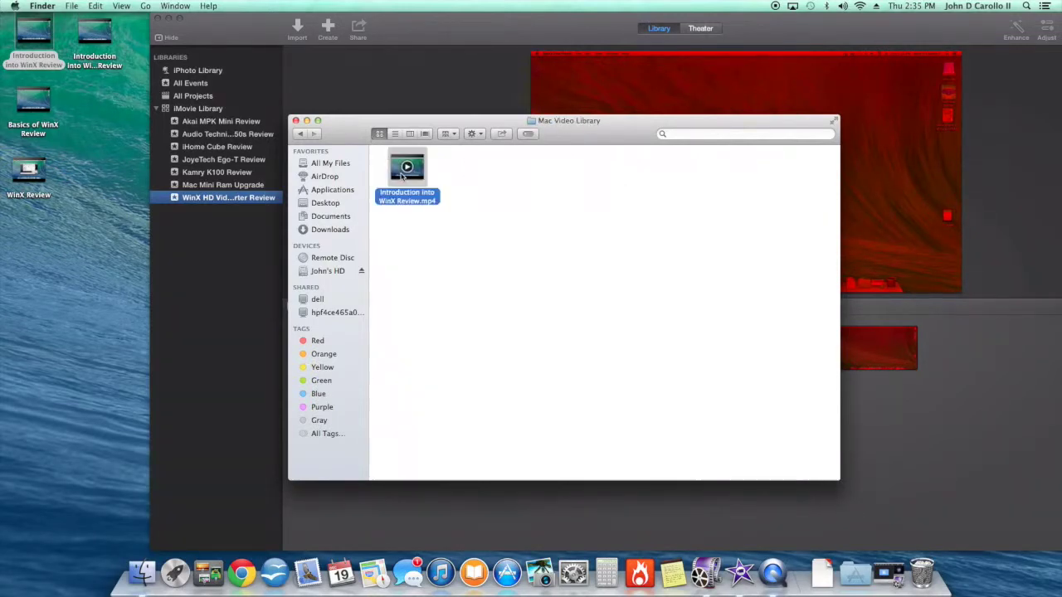
# Add Introduction into WinX Review.mp4 to the iMovie event and close the Finder window.
pyautogui.moveTo(599, 138); pyautogui.dragTo(838, 65)
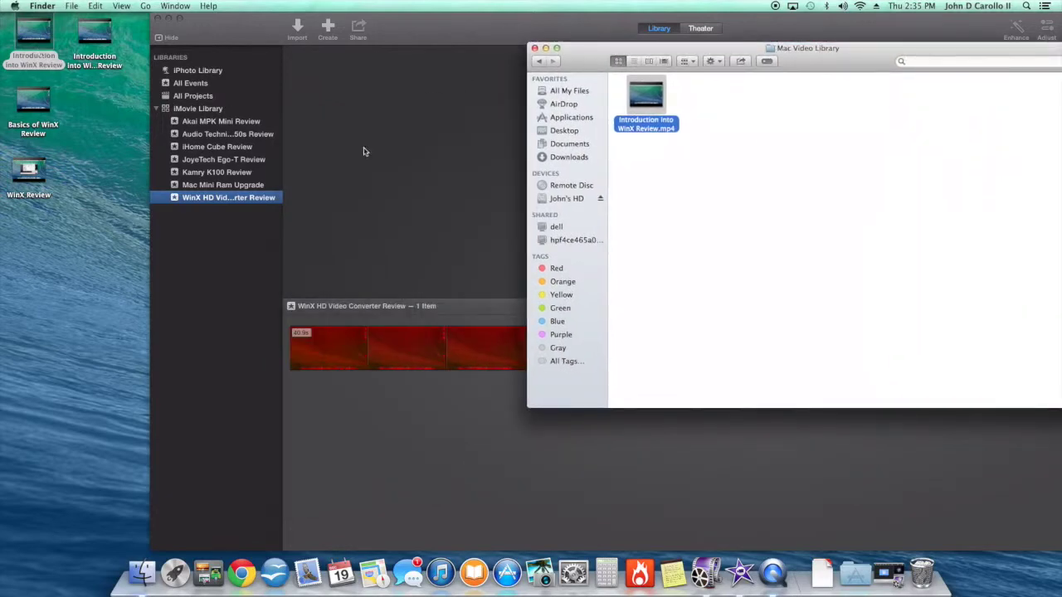
pyautogui.moveTo(647, 103)
pyautogui.moveTo(647, 103); pyautogui.dragTo(249, 199)
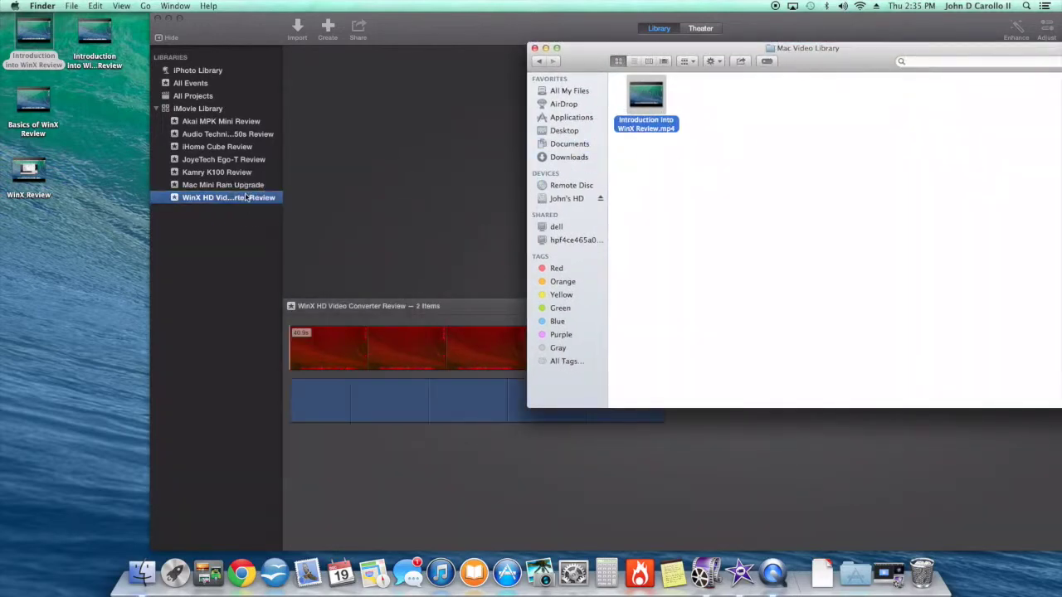
pyautogui.click(534, 48)
pyautogui.click(693, 420)
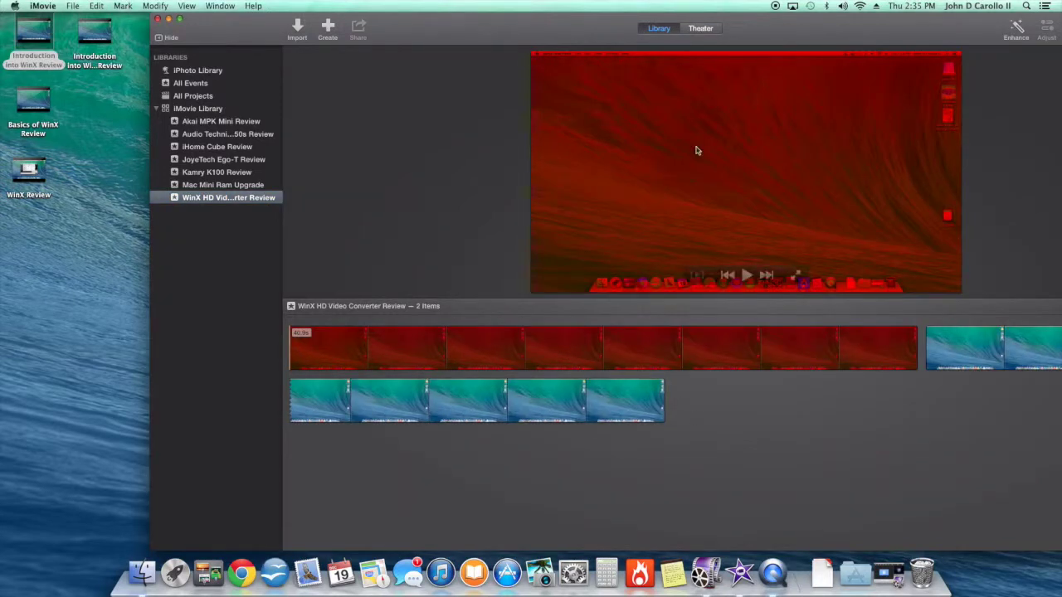
# Minimize iMovie, bring back the WinX converter, and cancel the Add Video dialog.
pyautogui.click(168, 20)
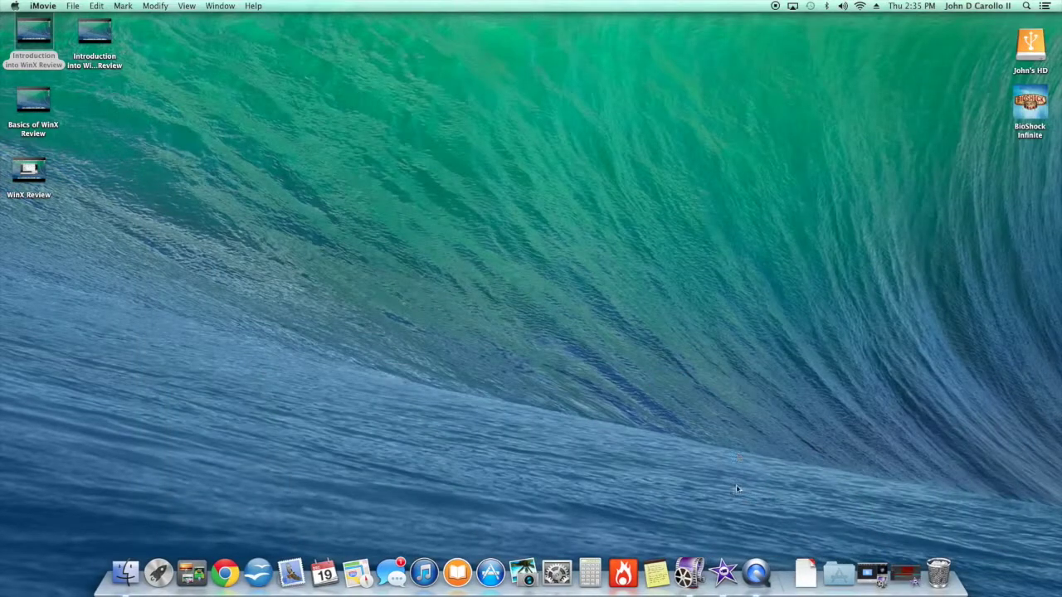
pyautogui.click(875, 571)
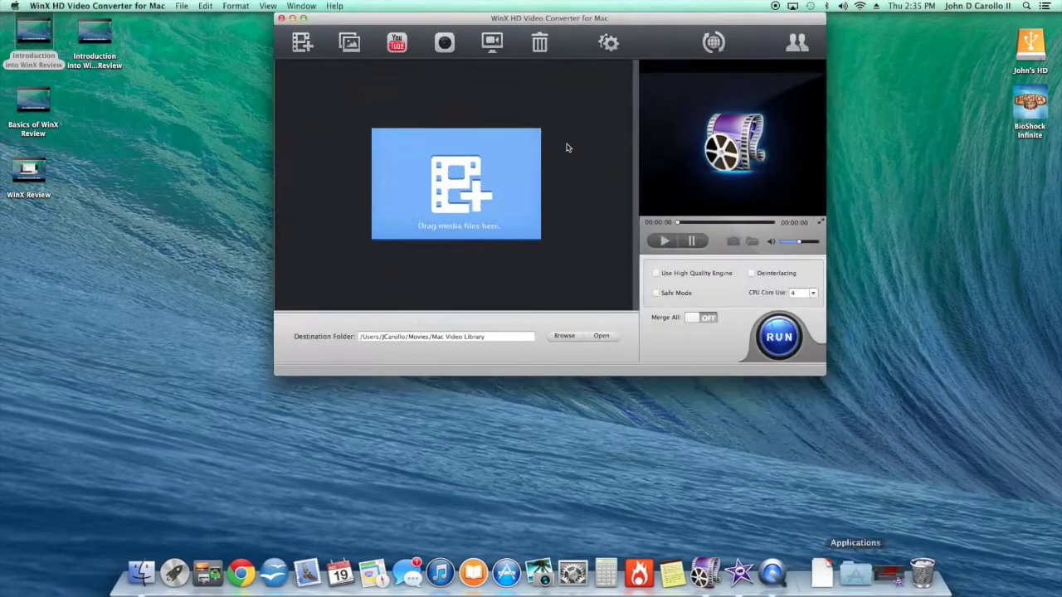
pyautogui.click(301, 46)
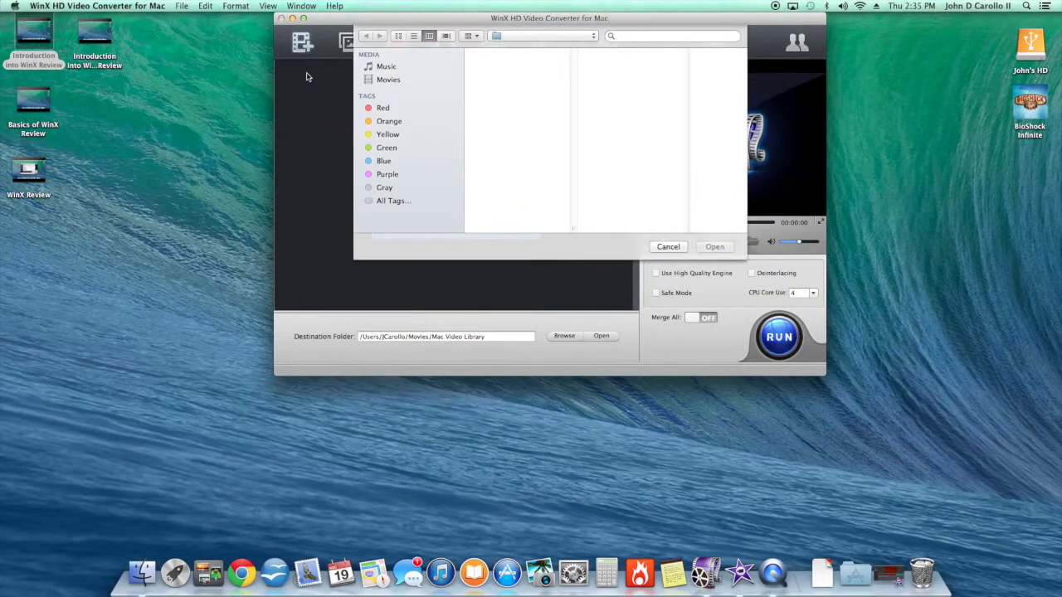
pyautogui.click(668, 247)
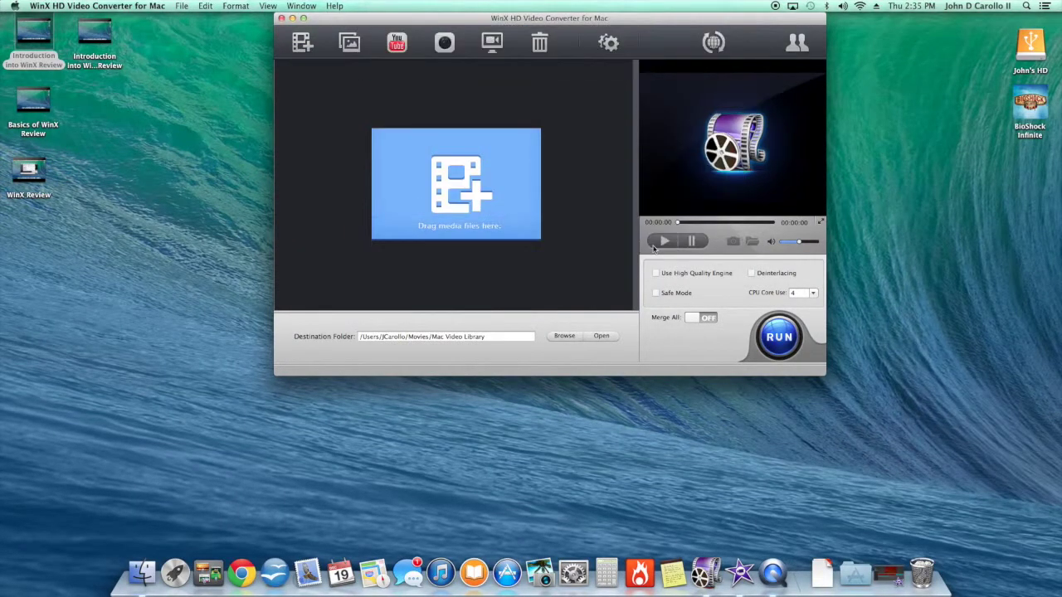
# Load Basics of WinX Review from the desktop into the converter.
pyautogui.click(60, 70)
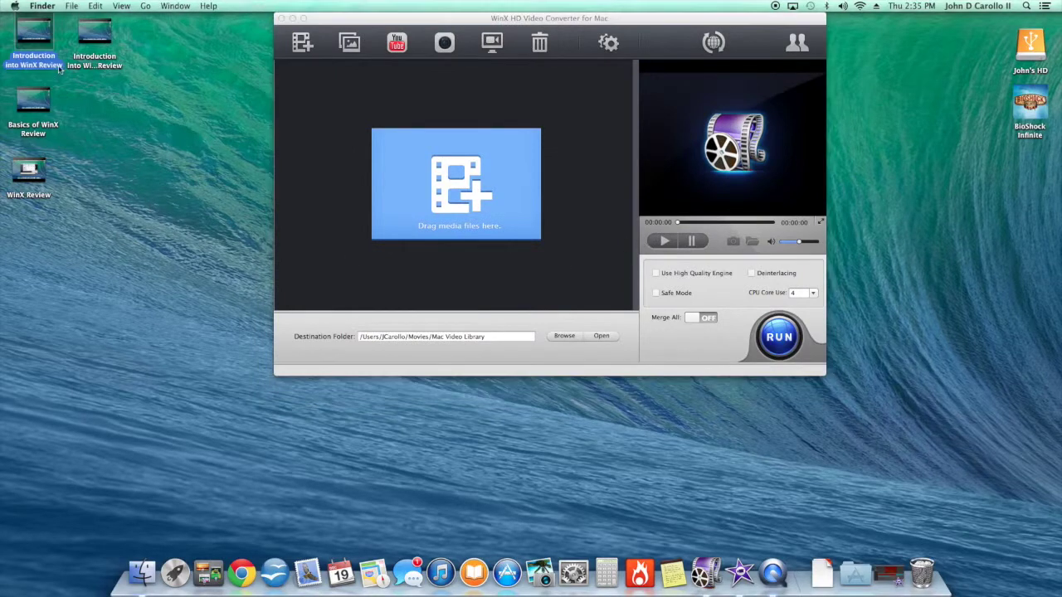
pyautogui.click(34, 117)
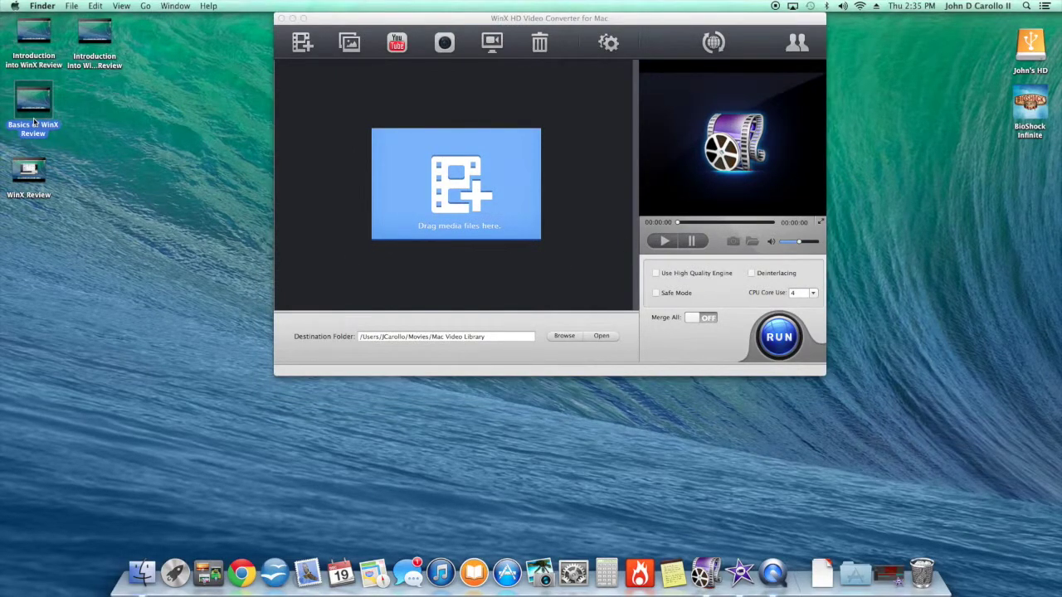
pyautogui.moveTo(34, 116); pyautogui.dragTo(427, 159)
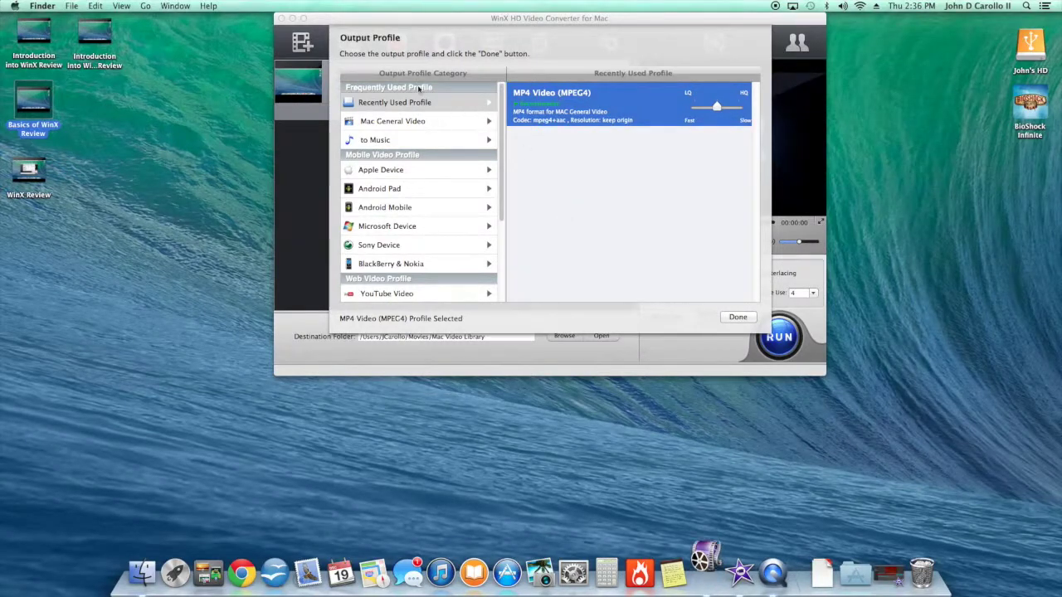
# Choose the Mac General Video > MP4 Video (MPEG4) profile and run the Basics of WinX Review conversion.
pyautogui.click(428, 122)
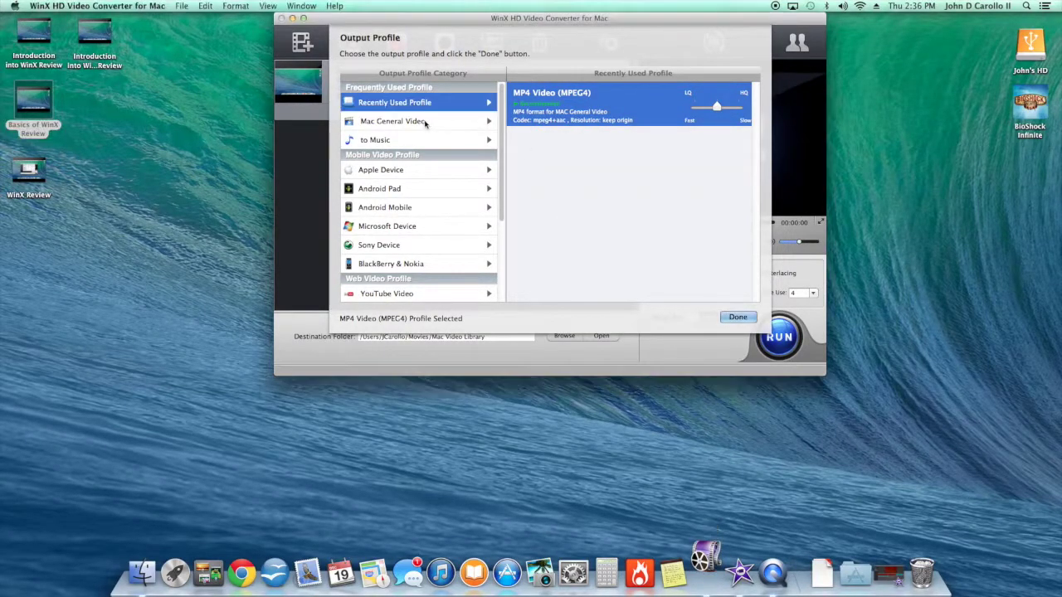
pyautogui.click(431, 122)
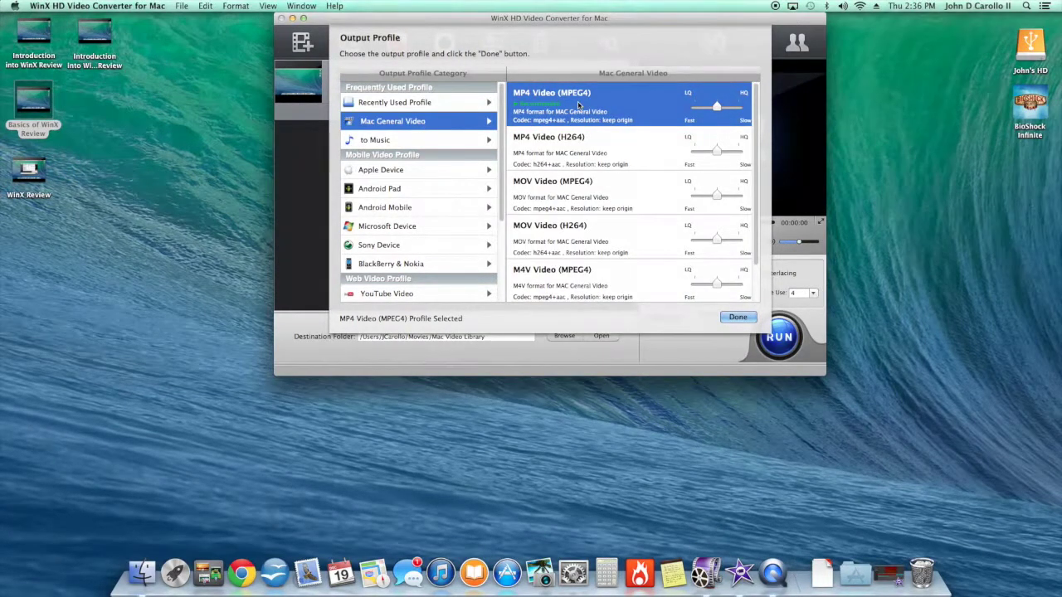
pyautogui.click(737, 317)
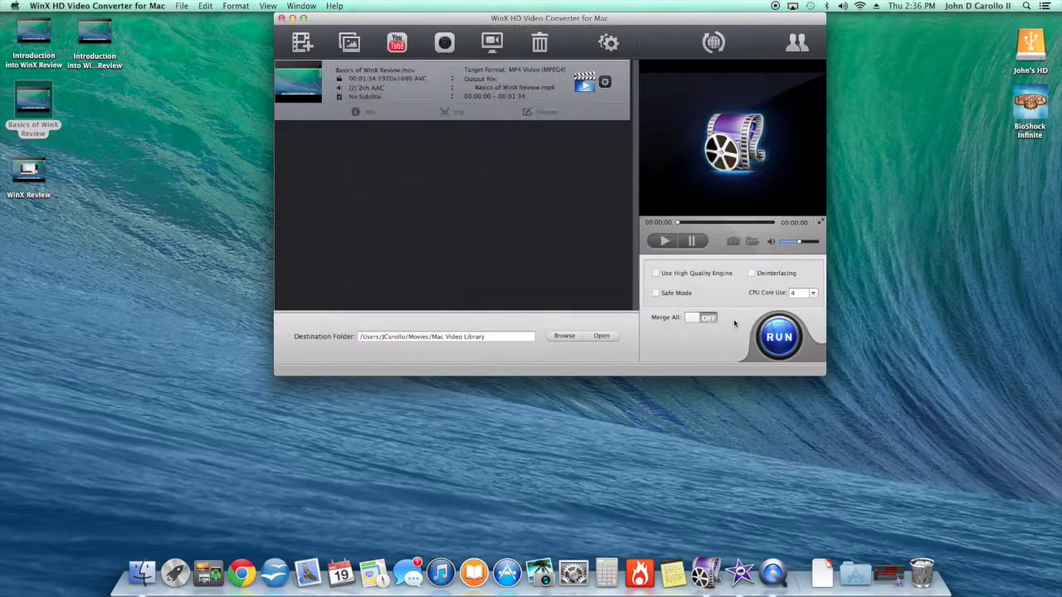
pyautogui.click(766, 344)
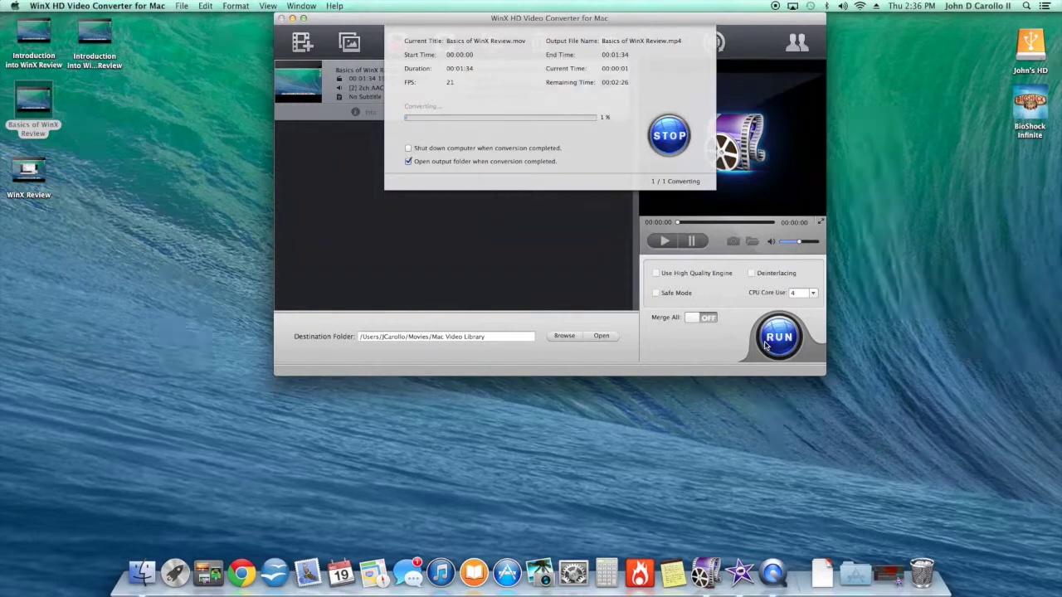
pyautogui.click(887, 572)
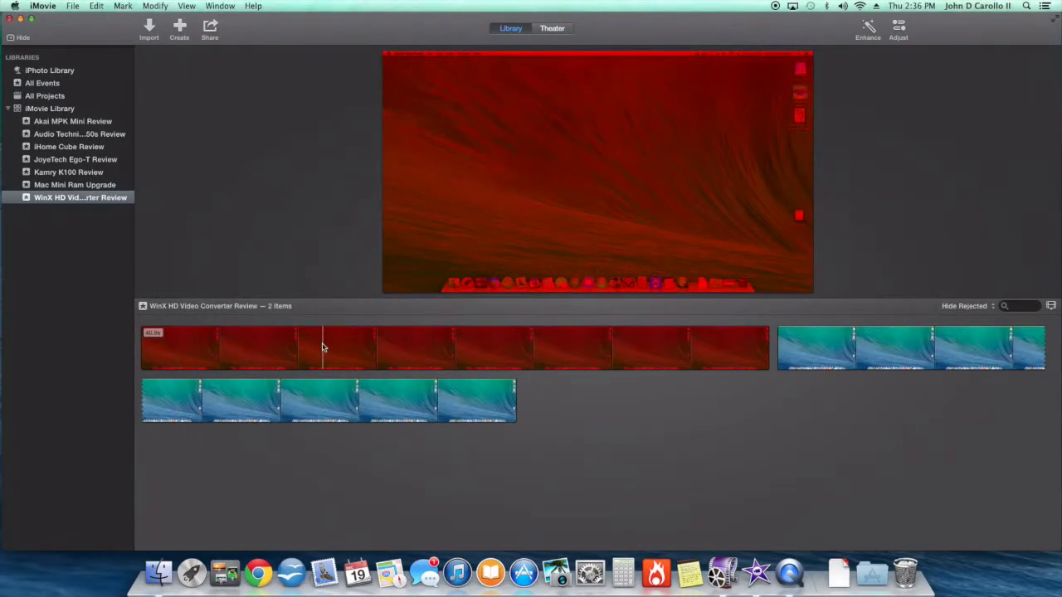
# Delete the red-tinted clip from the review event, keeping the converted clip.
pyautogui.press('super+a')
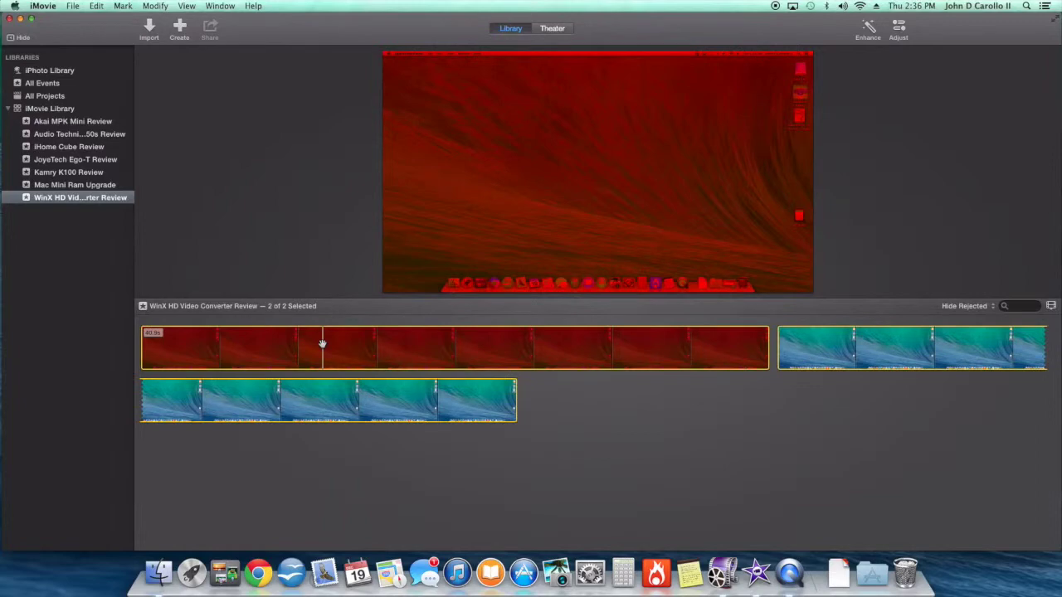
pyautogui.click(652, 488)
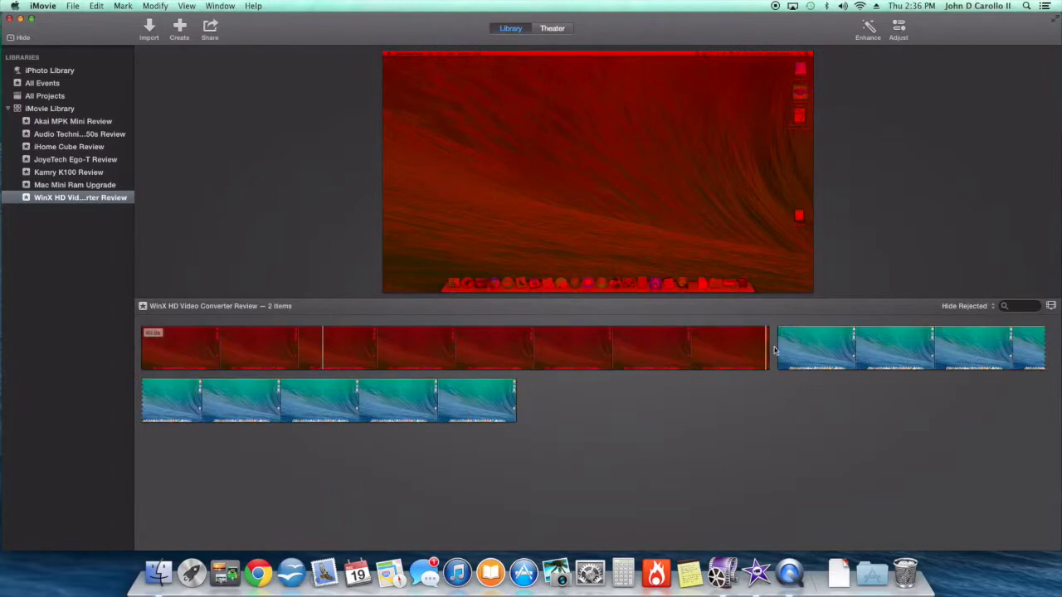
pyautogui.click(764, 352)
pyautogui.press('Delete')
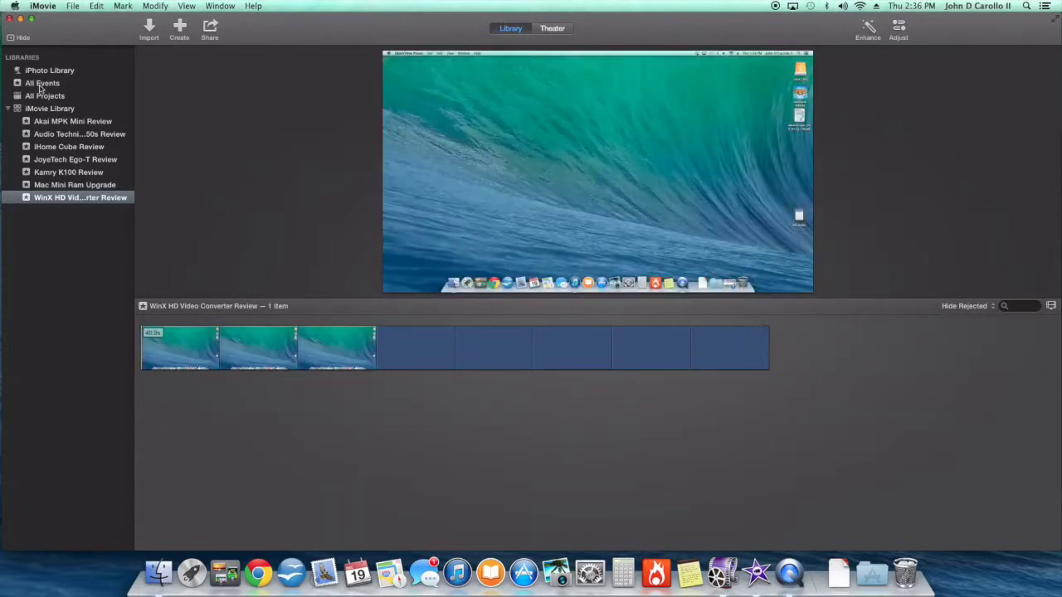
# Hide iMovie to check conversion progress, select Basics of WinX Review on the desktop, and return.
pyautogui.click(20, 19)
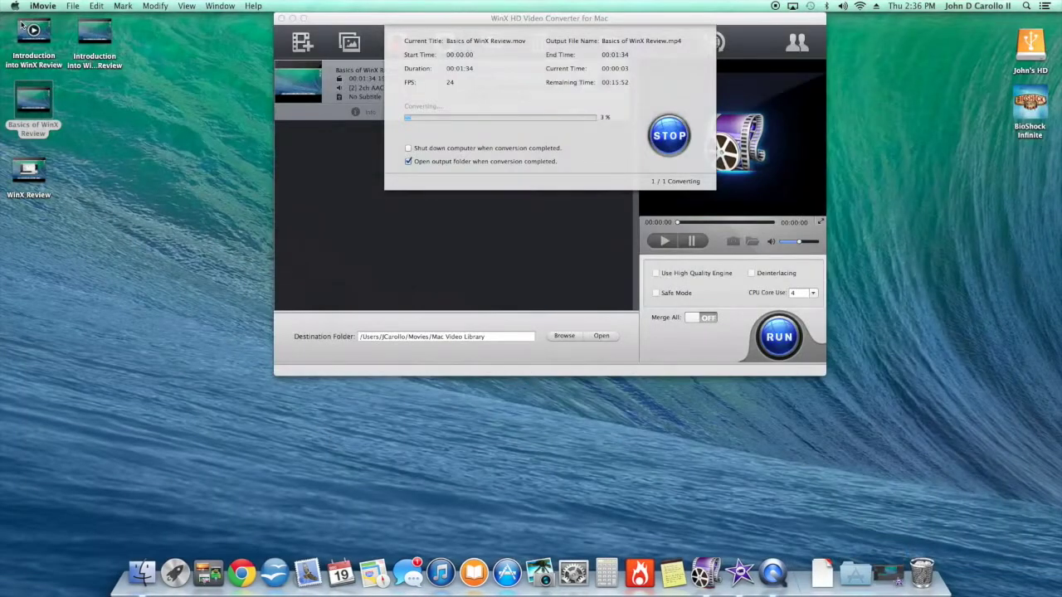
pyautogui.click(17, 124)
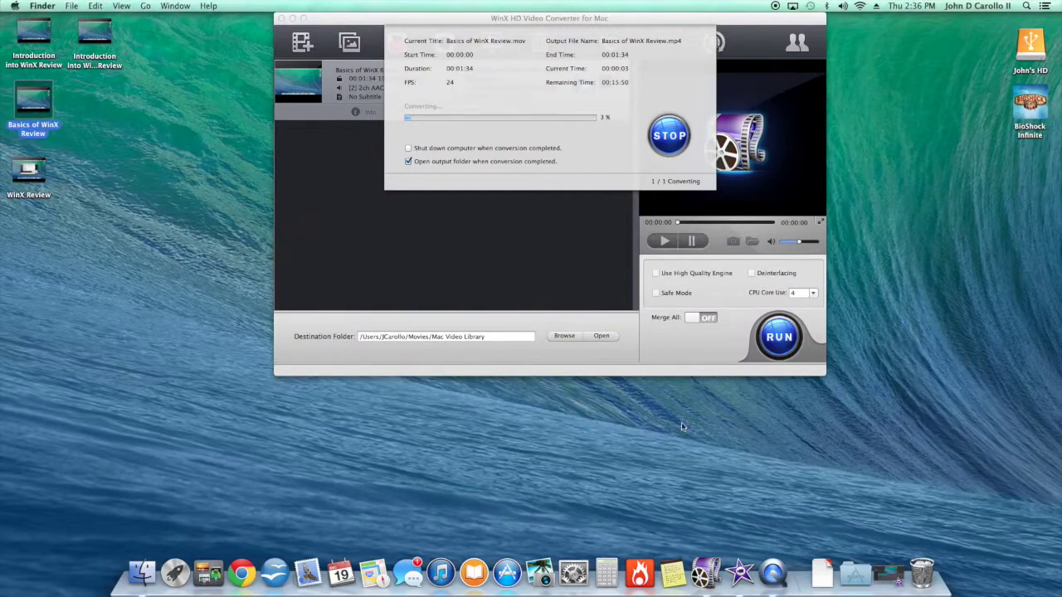
pyautogui.click(886, 570)
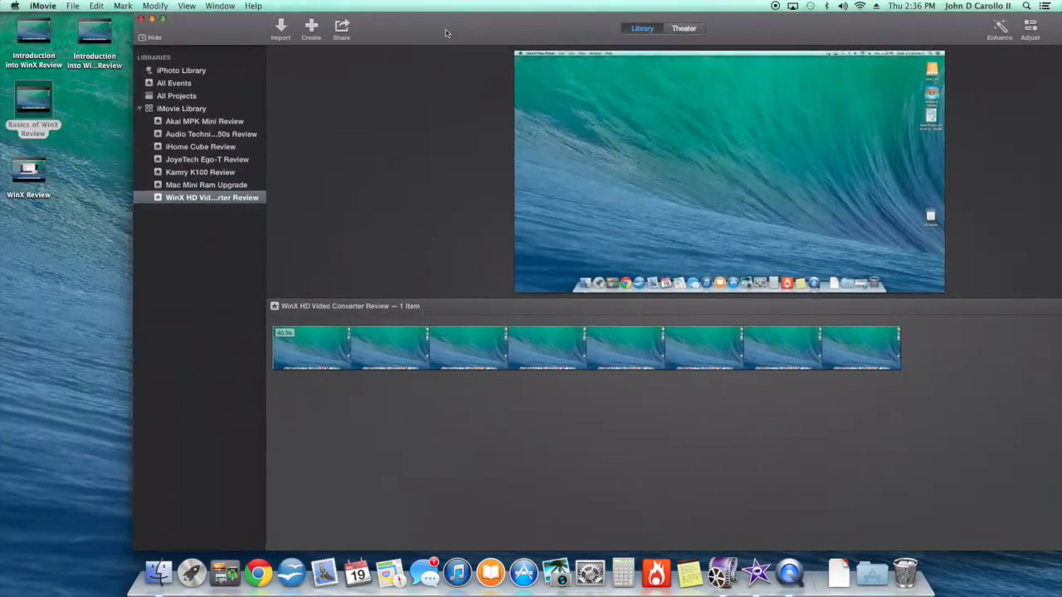
# Drag the Basics of WinX Review desktop file into the review event, then minimize iMovie.
pyautogui.moveTo(445, 33); pyautogui.dragTo(473, 33)
pyautogui.click(43, 120)
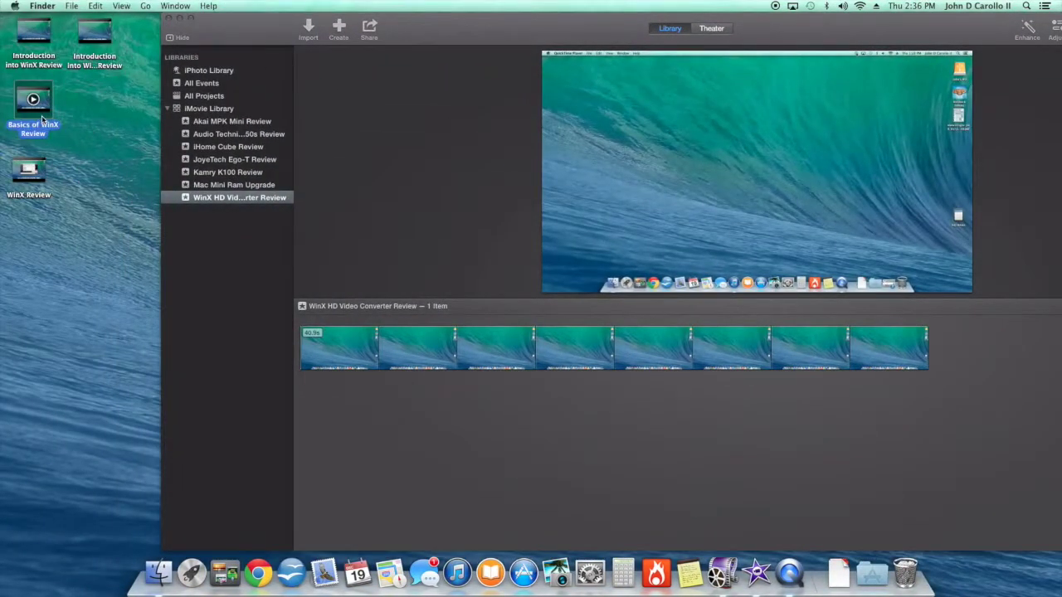
pyautogui.moveTo(42, 116); pyautogui.dragTo(222, 203)
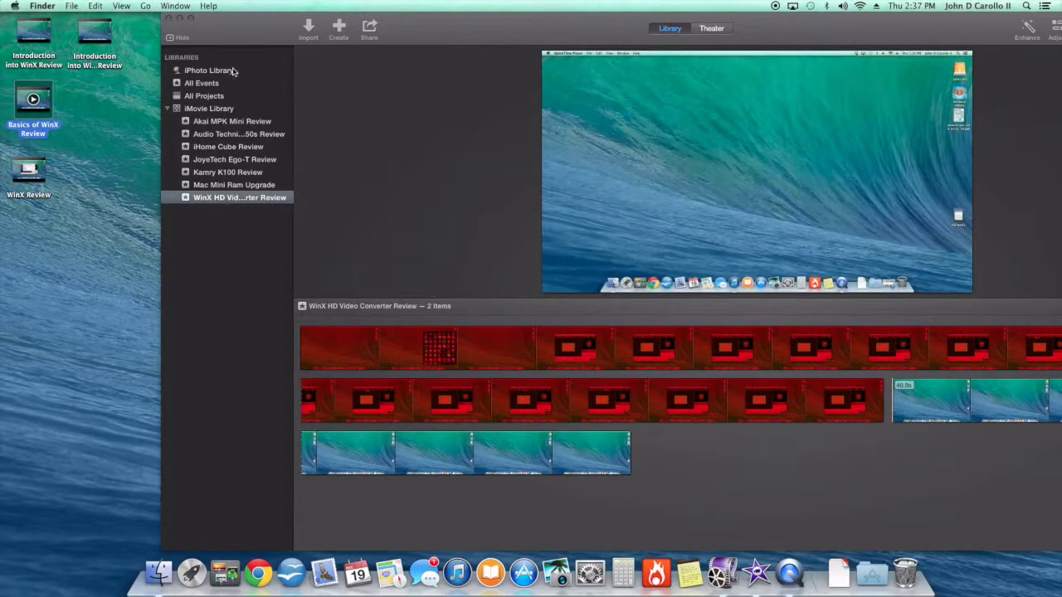
pyautogui.click(181, 20)
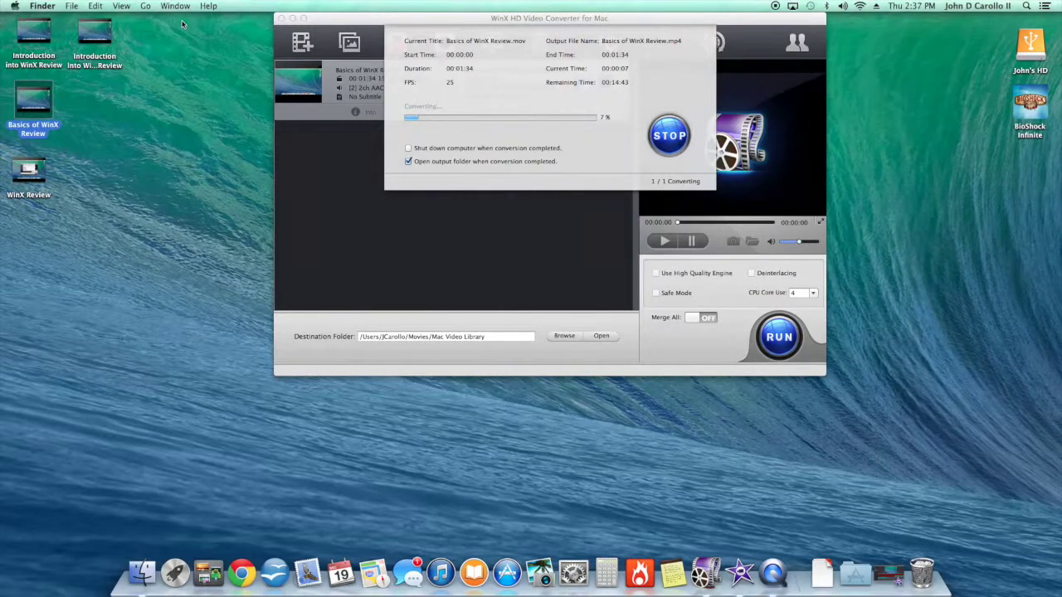
# Open a new Finder window and browse to home > Movies > Mac Video Library.
pyautogui.moveTo(38, 110)
pyautogui.click(941, 480)
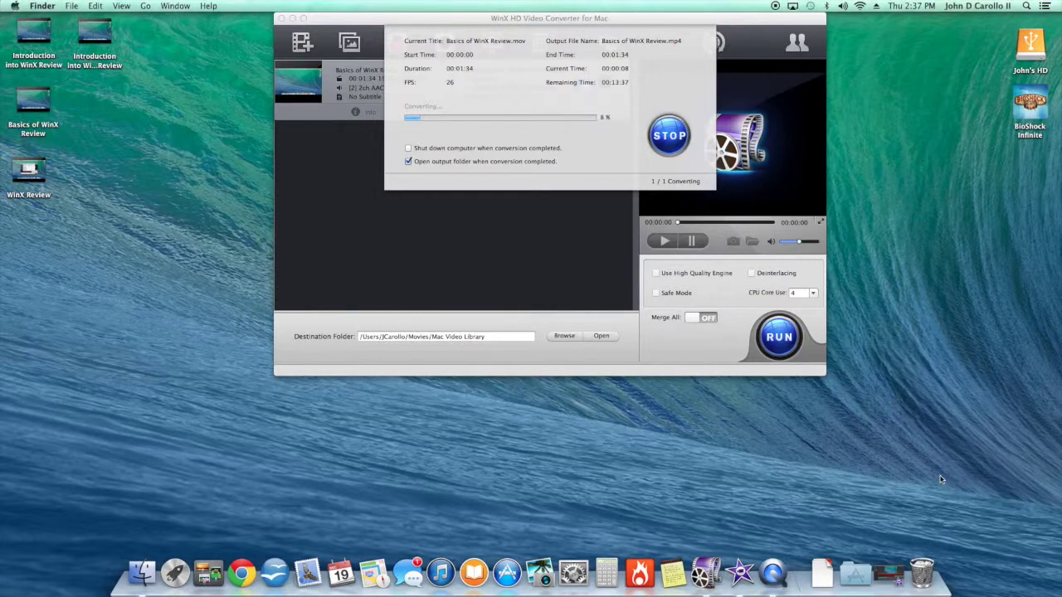
pyautogui.press('super+n')
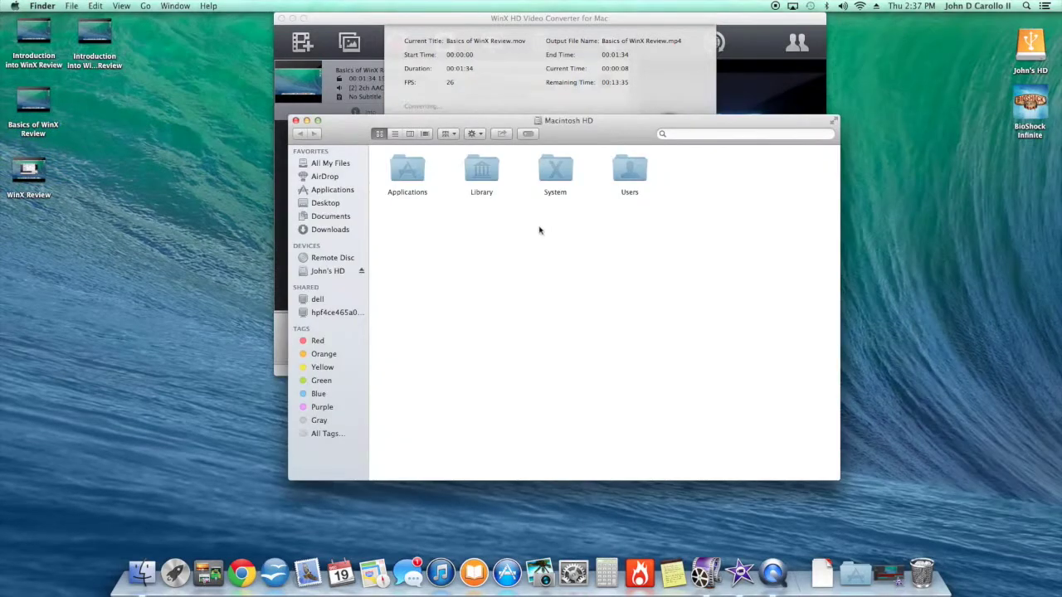
pyautogui.doubleClick(474, 180)
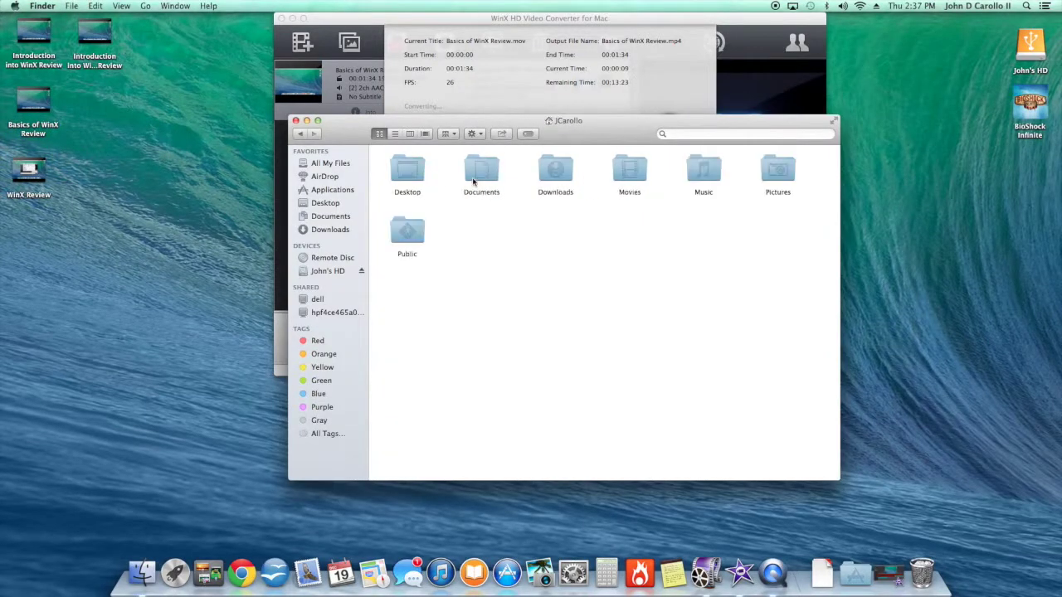
pyautogui.doubleClick(647, 176)
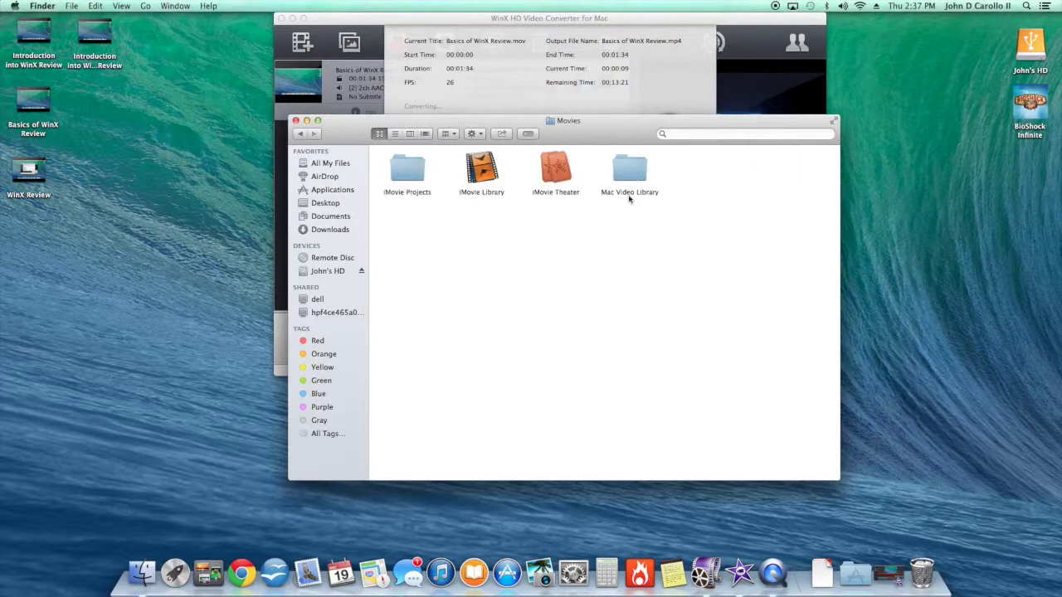
pyautogui.doubleClick(627, 173)
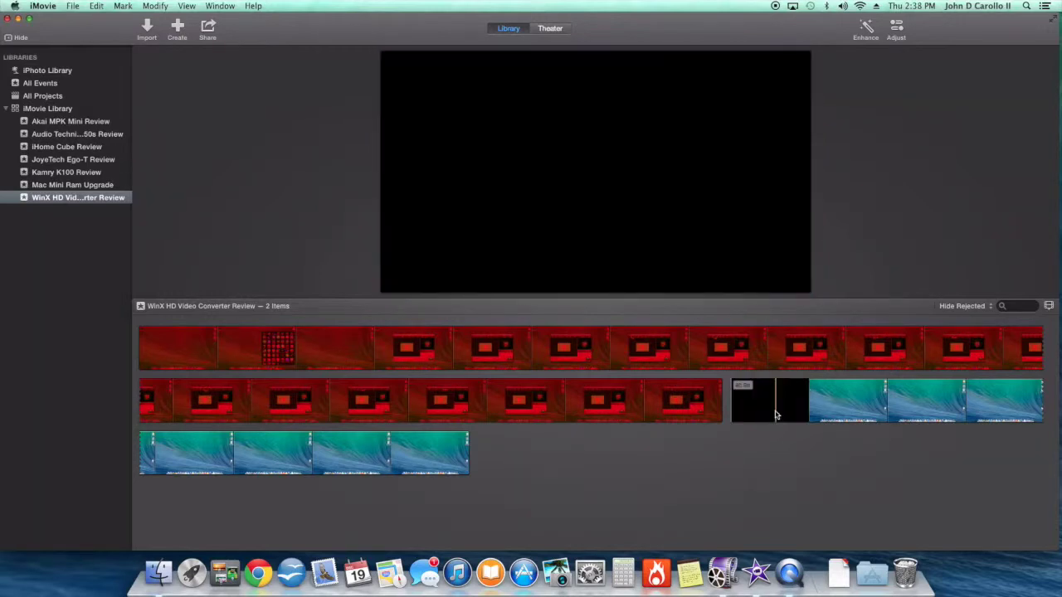
# Minimize iMovie and close the Mac Video Library Finder window while the conversion continues.
pyautogui.click(17, 19)
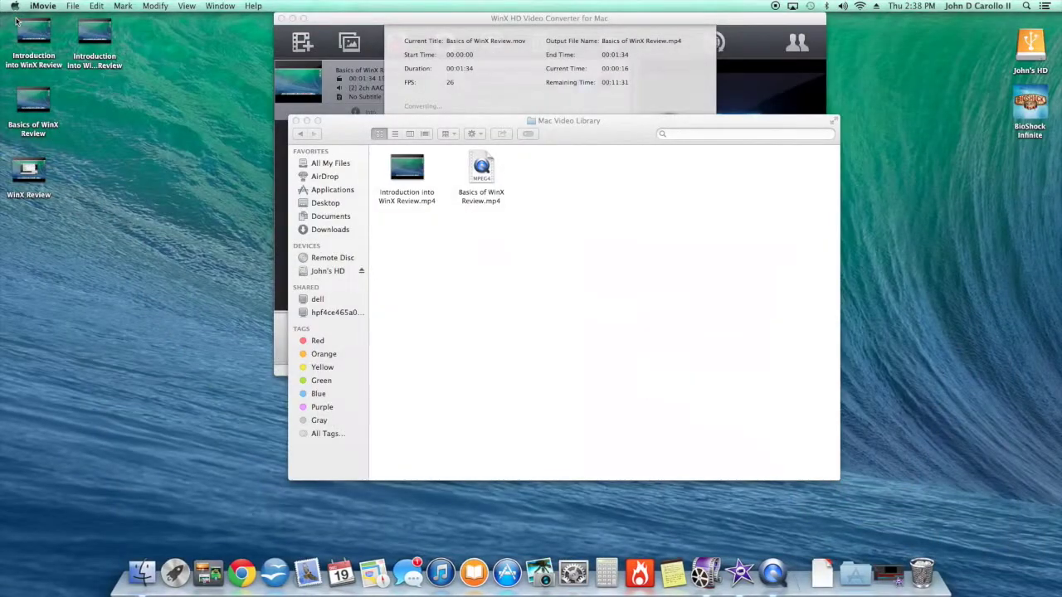
pyautogui.click(296, 121)
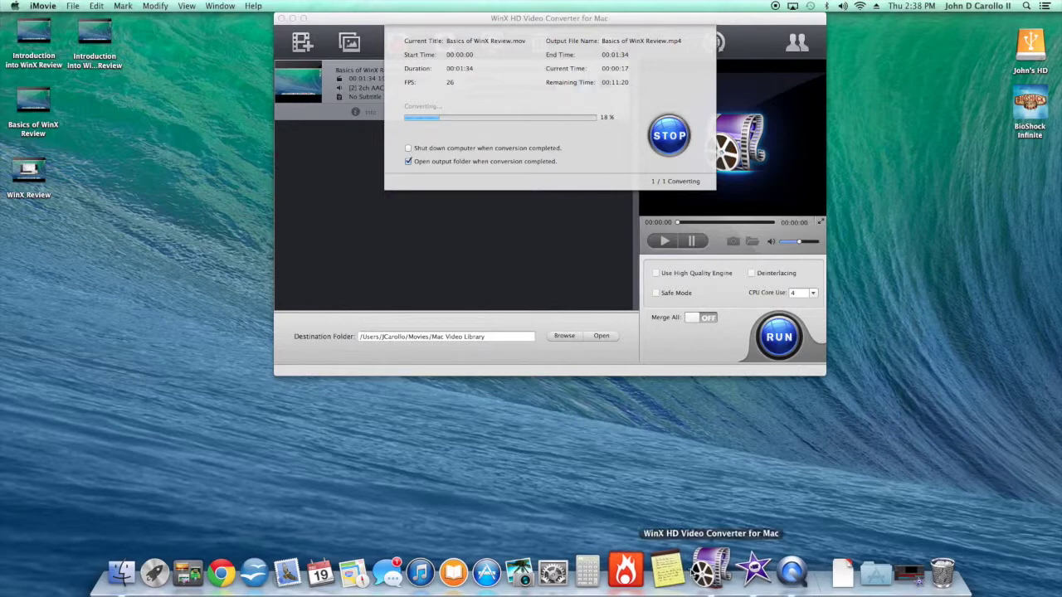